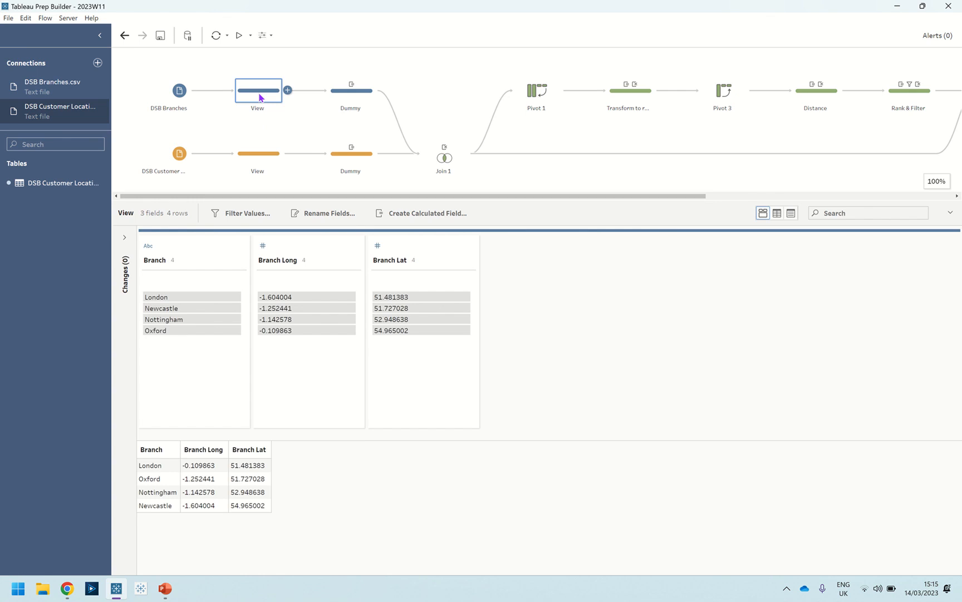
# - Inspect the customer locations View step and the Dummy calculated field definition in the branches stream
pyautogui.click(274, 163)
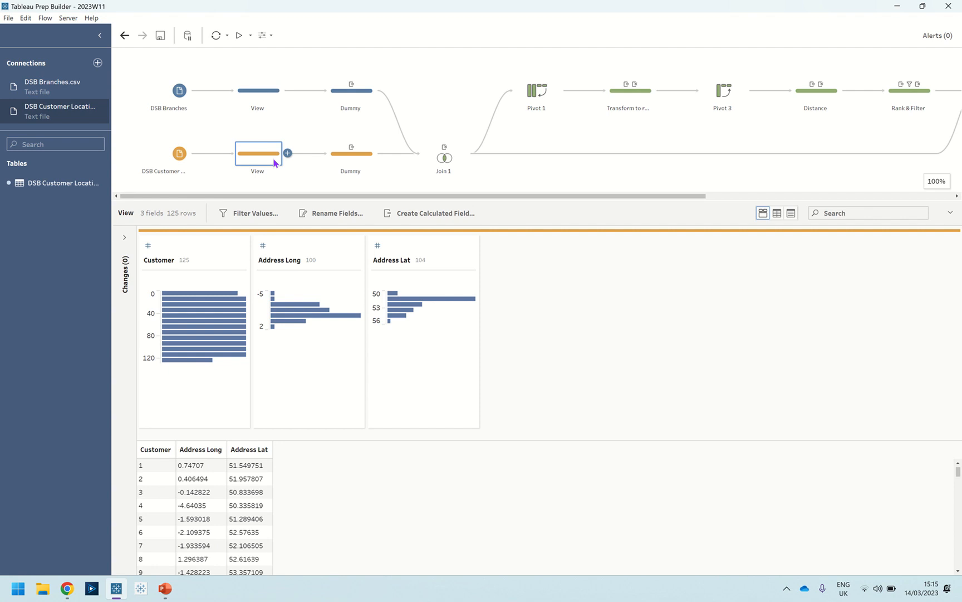
pyautogui.click(337, 92)
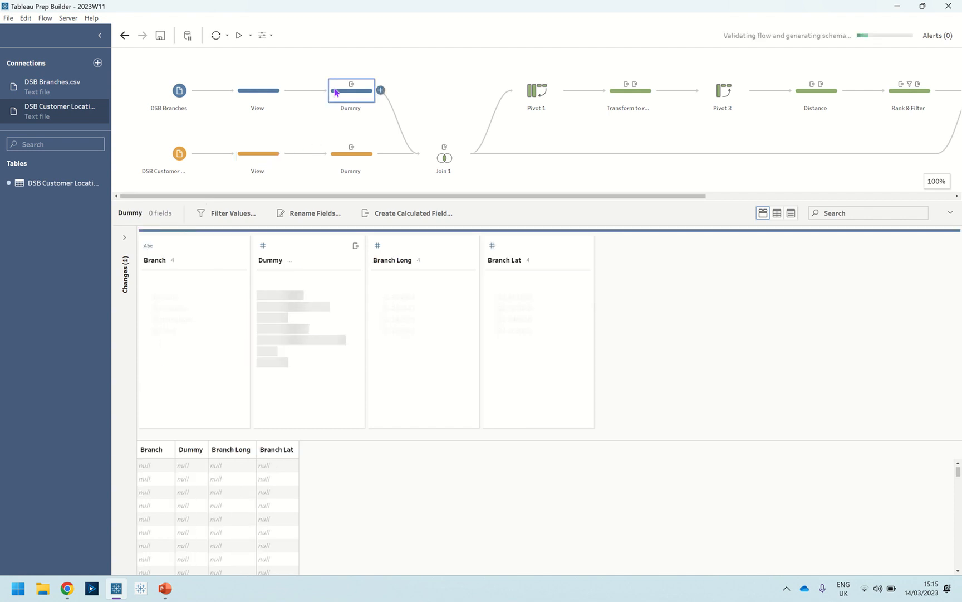
pyautogui.click(126, 241)
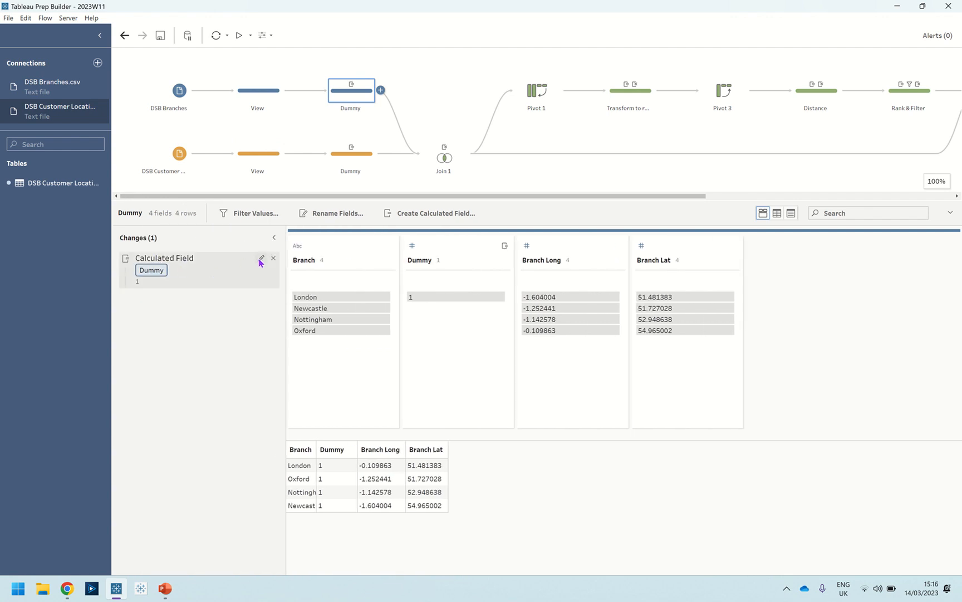
pyautogui.click(261, 260)
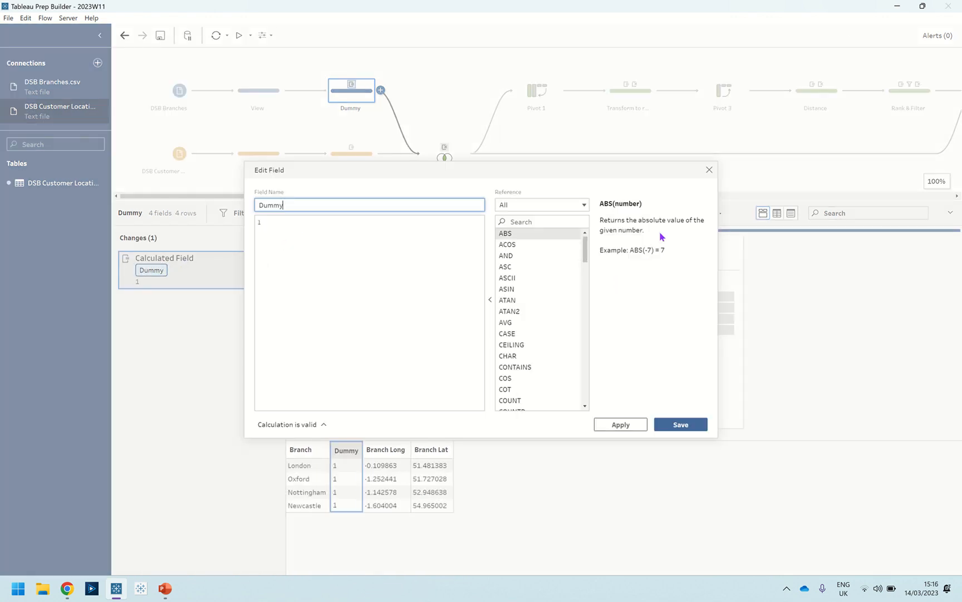
pyautogui.click(708, 169)
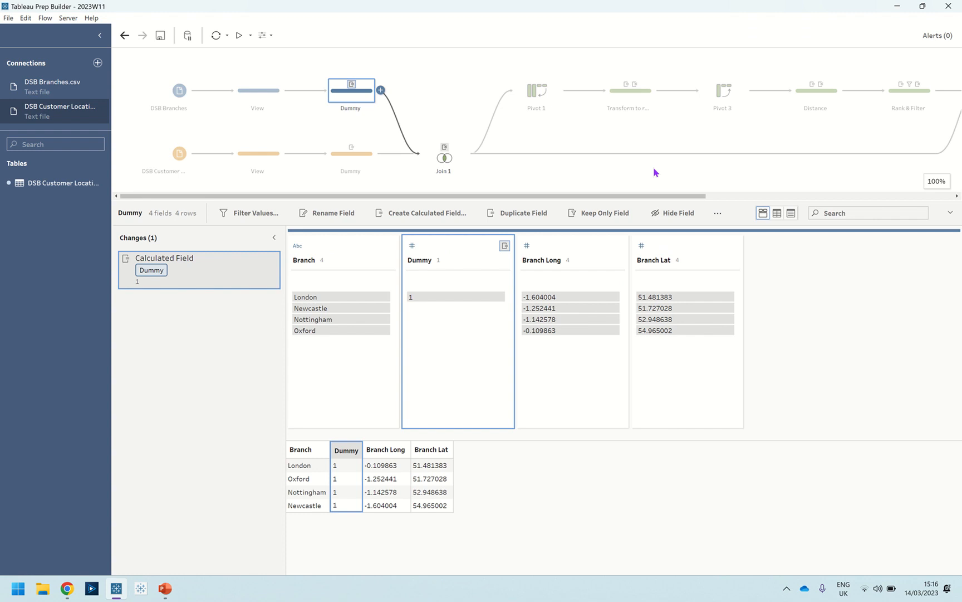
# - Examine the Join 1 clauses on Dummy and the columns-to-rows setup of Pivot 1
pyautogui.click(451, 169)
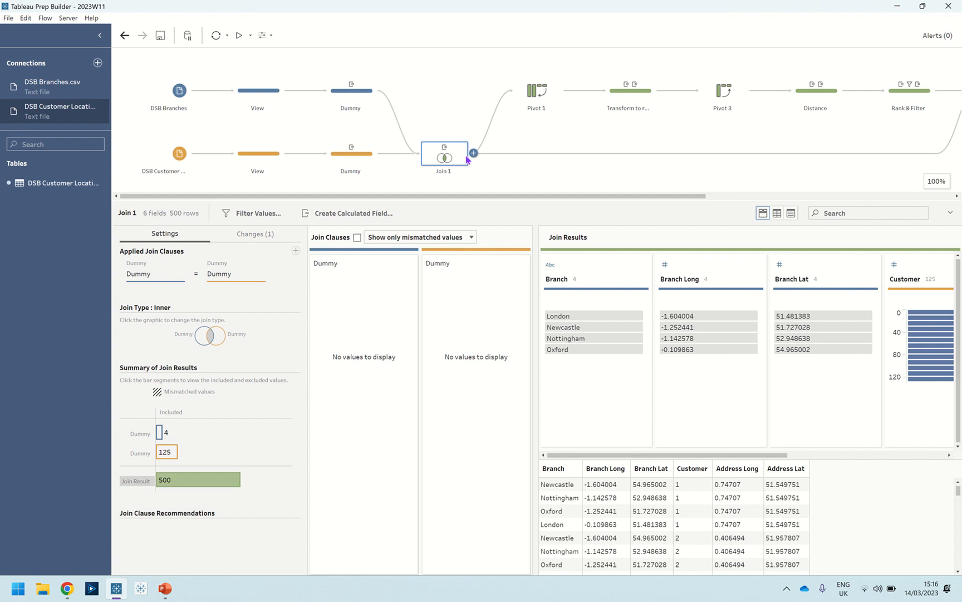
pyautogui.moveTo(466, 198); pyautogui.dragTo(657, 185)
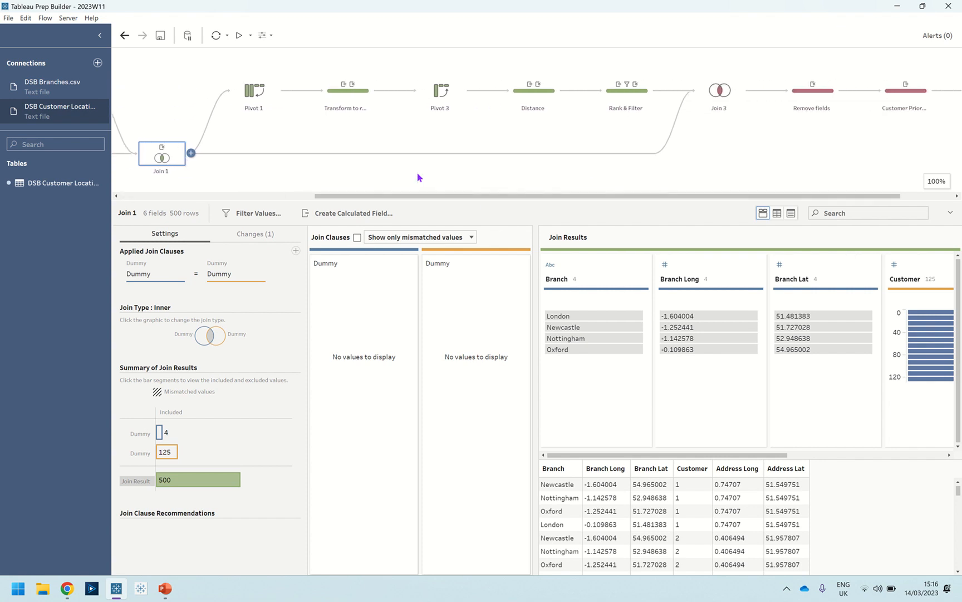
pyautogui.click(252, 91)
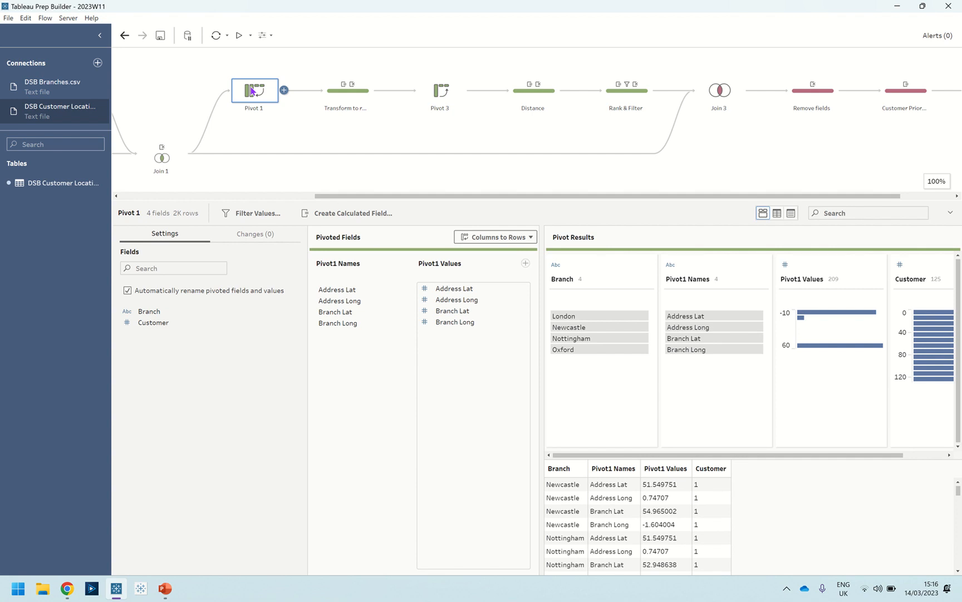
# - Review the Transform to radians step: the Transformed Values and Radians calculations and the removed fields
pyautogui.click(358, 96)
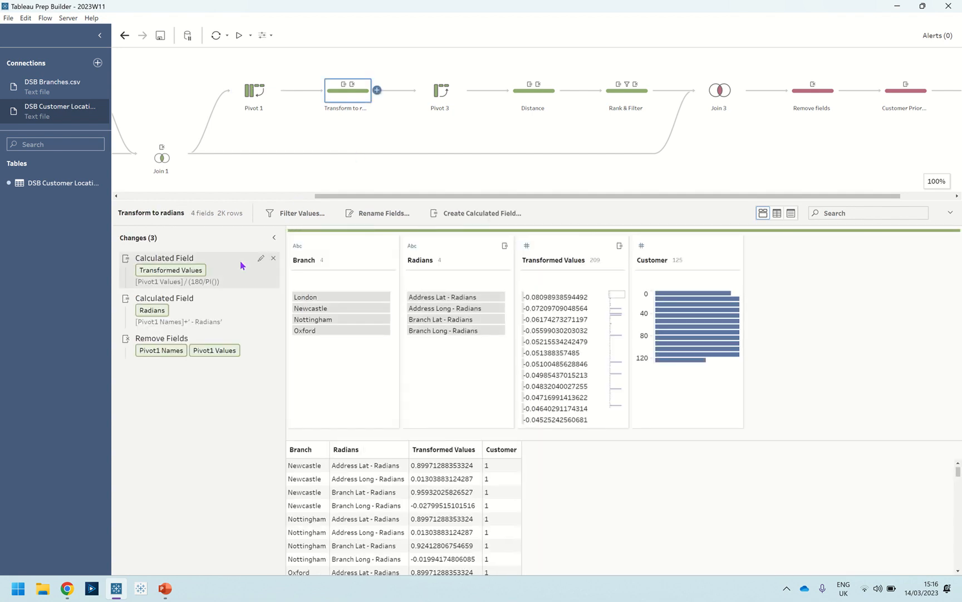
pyautogui.click(261, 258)
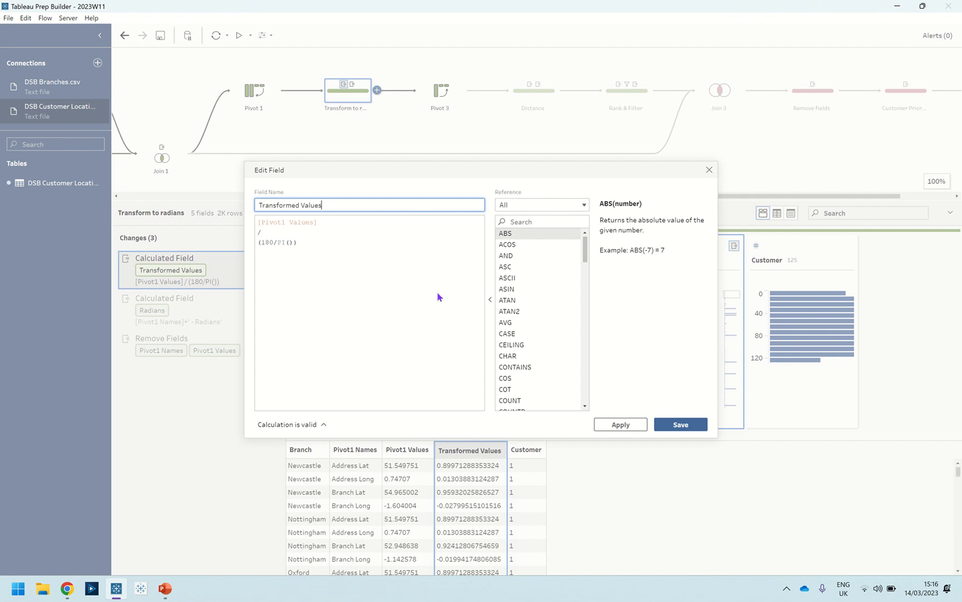
pyautogui.click(711, 174)
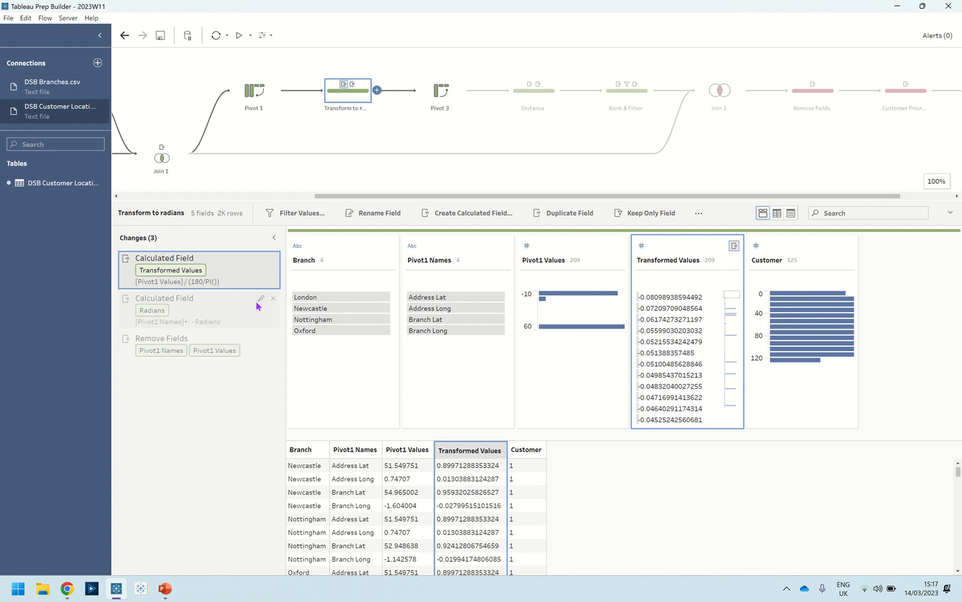
pyautogui.click(232, 312)
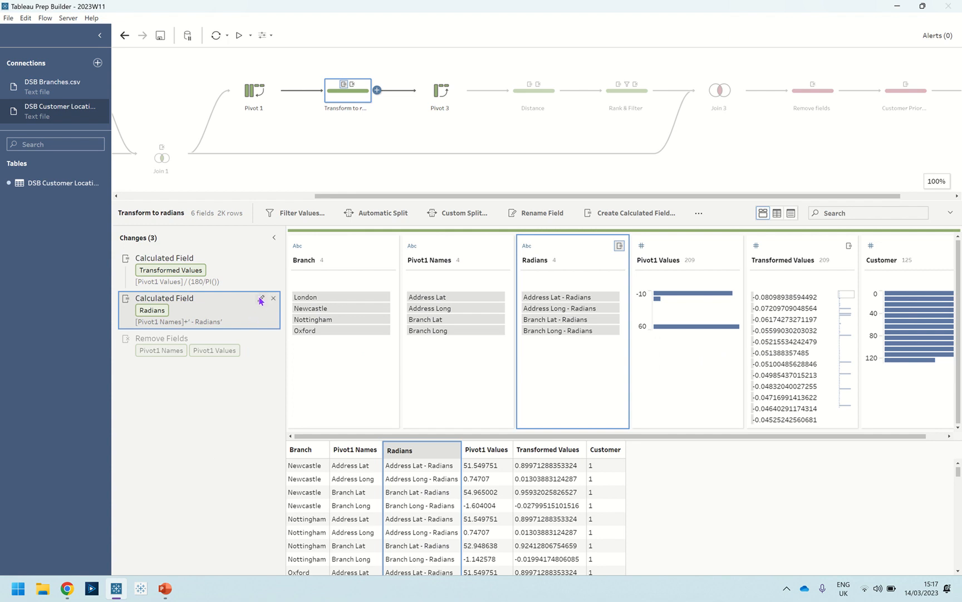
pyautogui.click(261, 299)
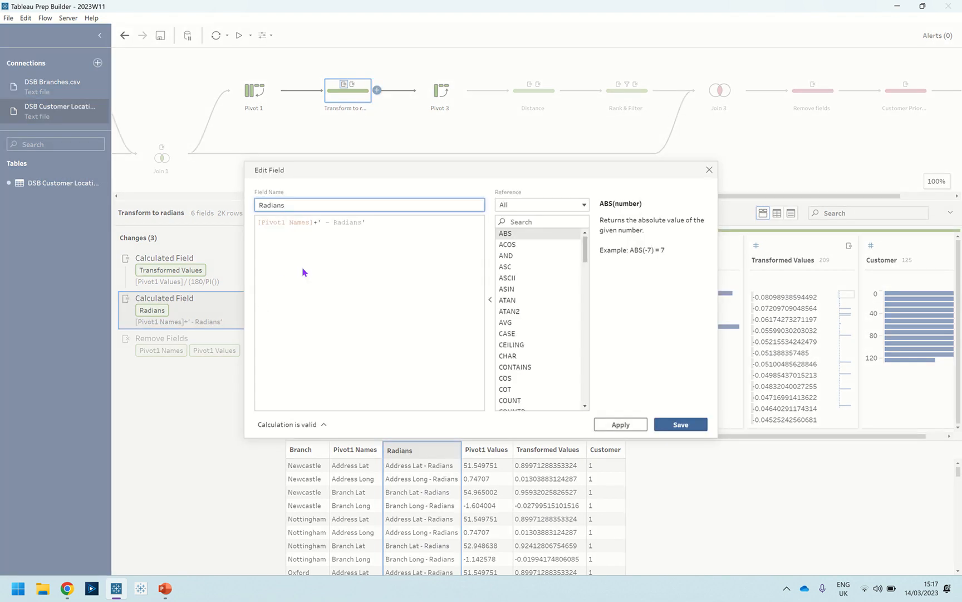
pyautogui.click(709, 170)
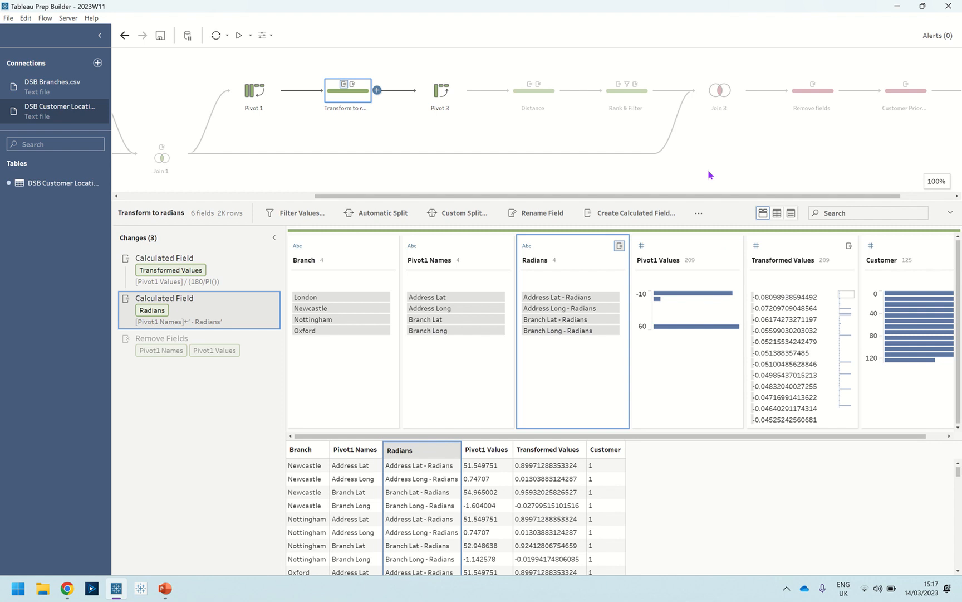
pyautogui.click(202, 348)
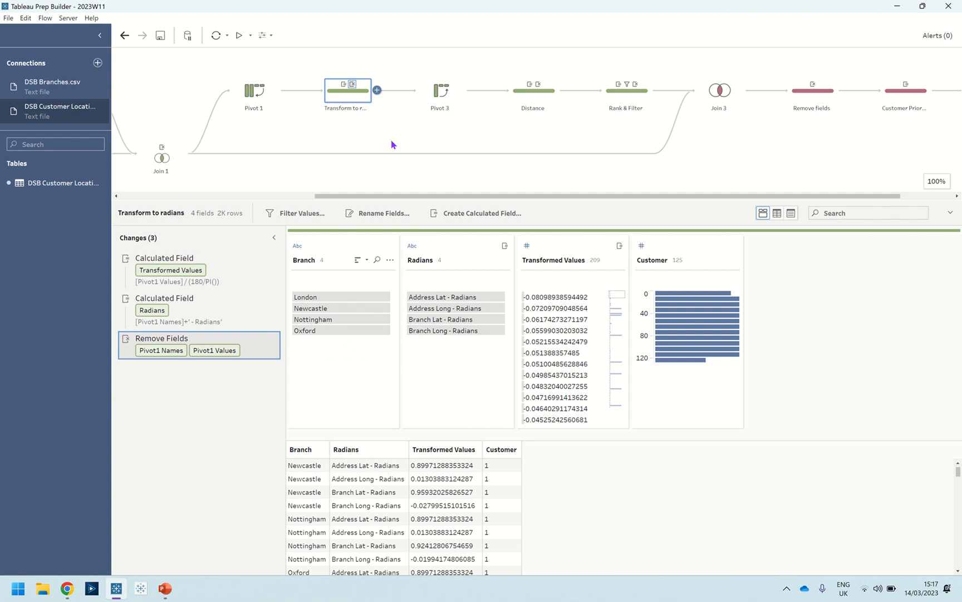
# - Review the rows-to-columns setup of Pivot 3 and the Distance step's distance formula and rounding calculation
pyautogui.click(443, 98)
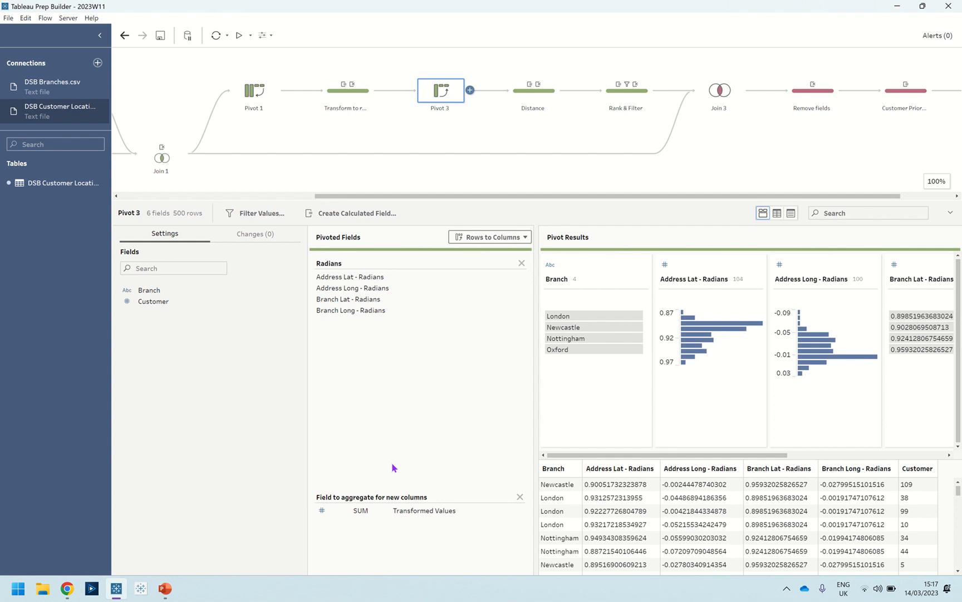
pyautogui.click(546, 101)
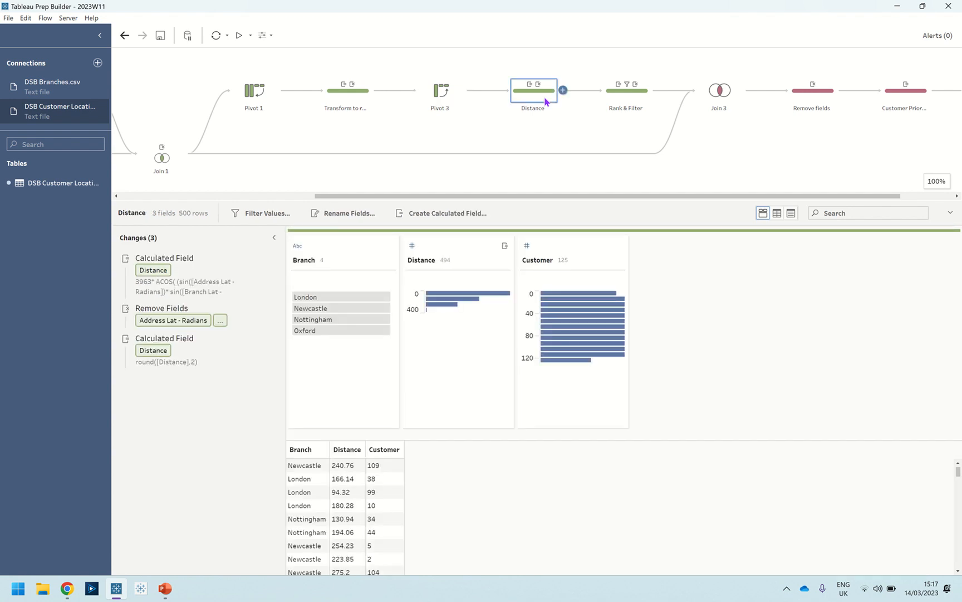
pyautogui.moveTo(244, 257)
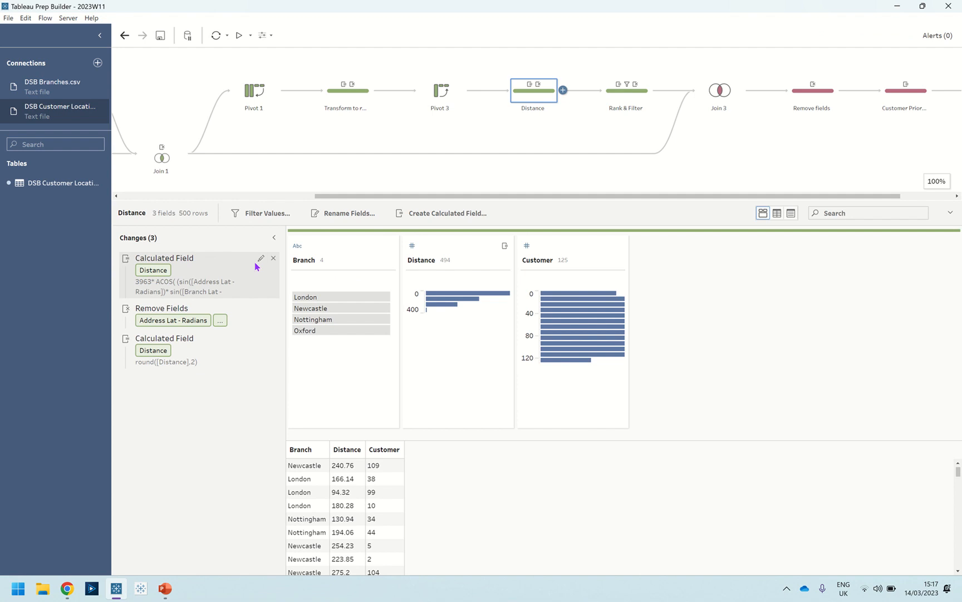
pyautogui.click(261, 258)
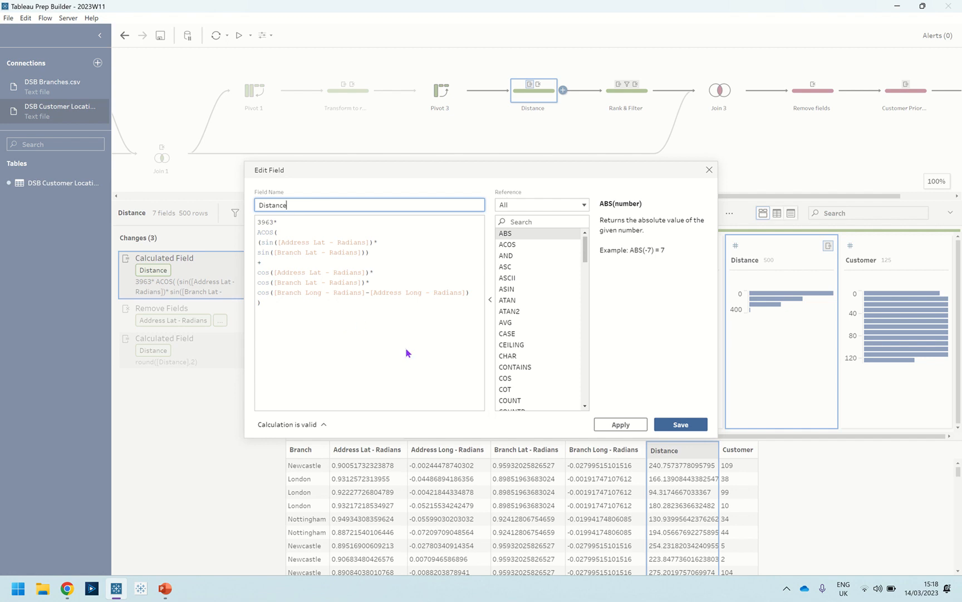
pyautogui.click(681, 427)
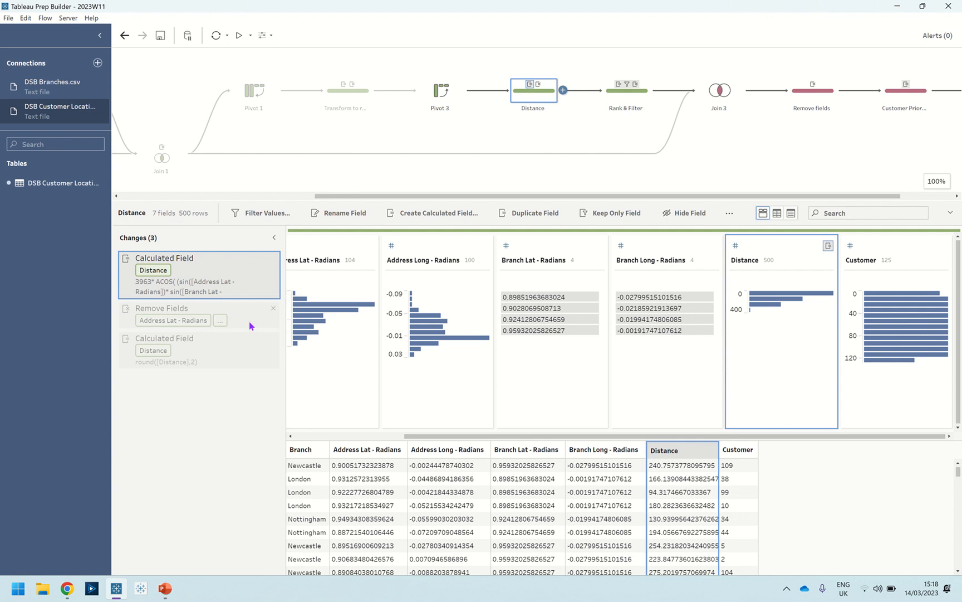
pyautogui.click(241, 354)
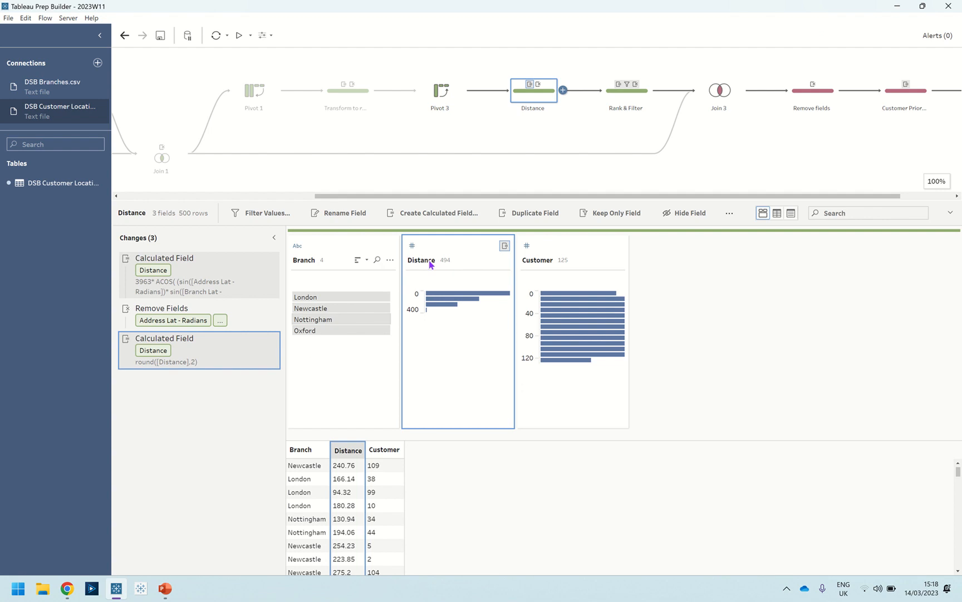
# - Review the Rank & Filter step: the Closest rank settings, its selected-values filter and the removal of Closest
pyautogui.moveTo(458, 196); pyautogui.dragTo(518, 201)
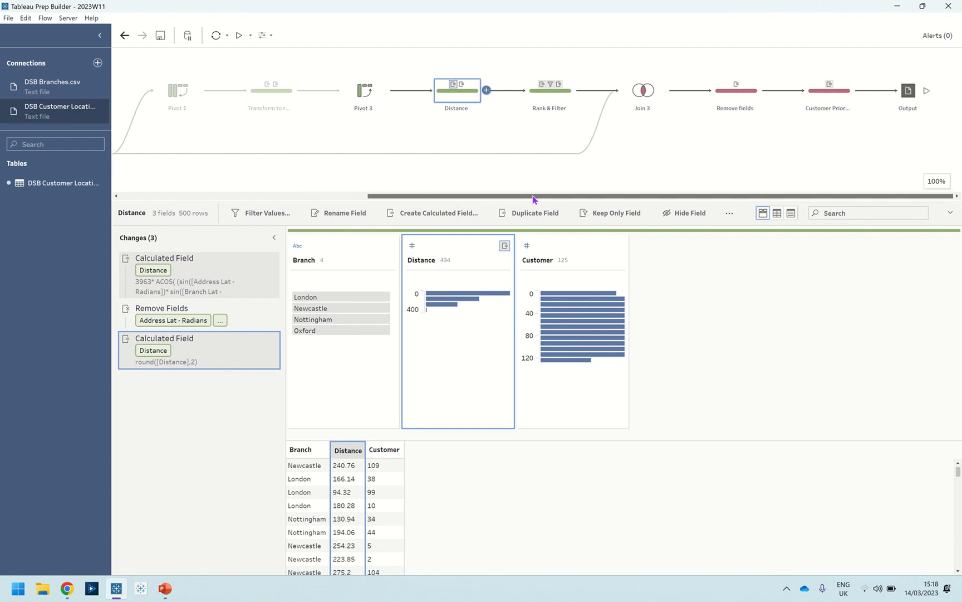
pyautogui.click(551, 99)
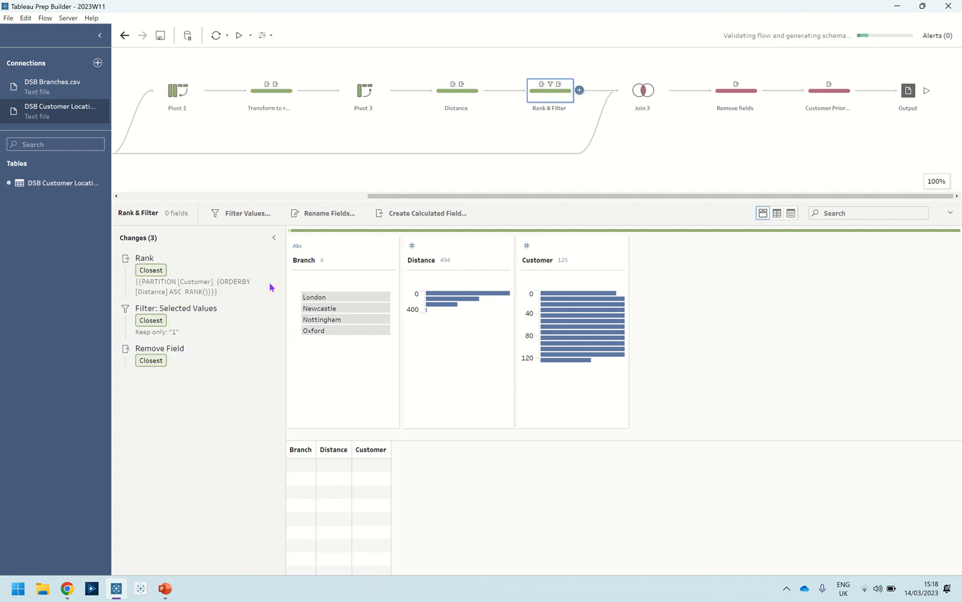
pyautogui.click(261, 258)
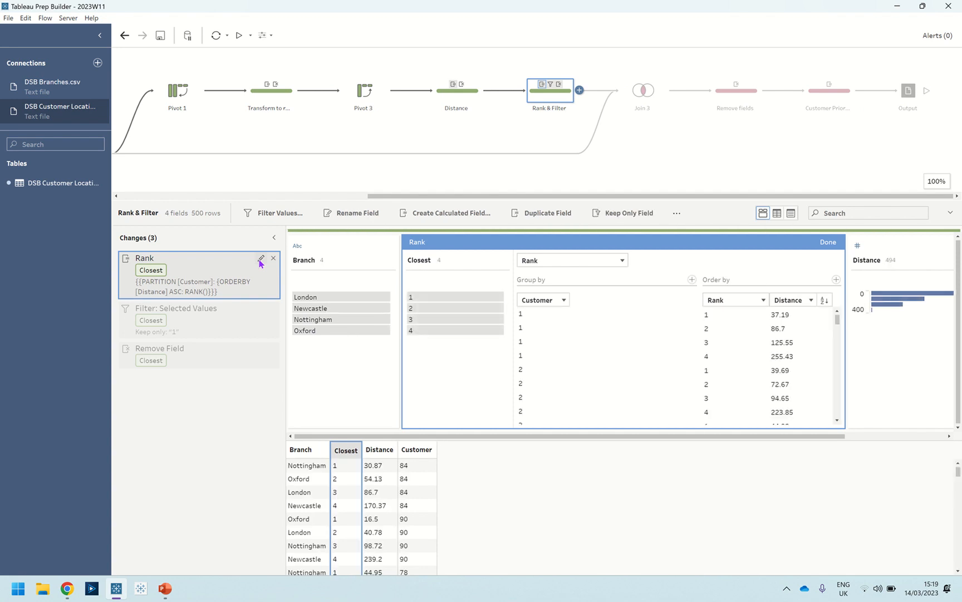
pyautogui.click(829, 241)
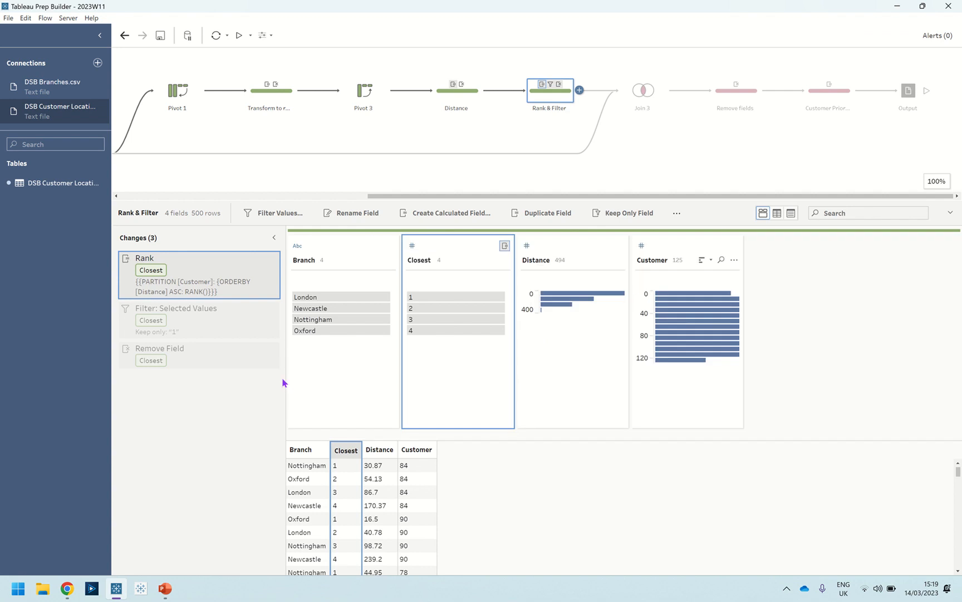
pyautogui.click(262, 310)
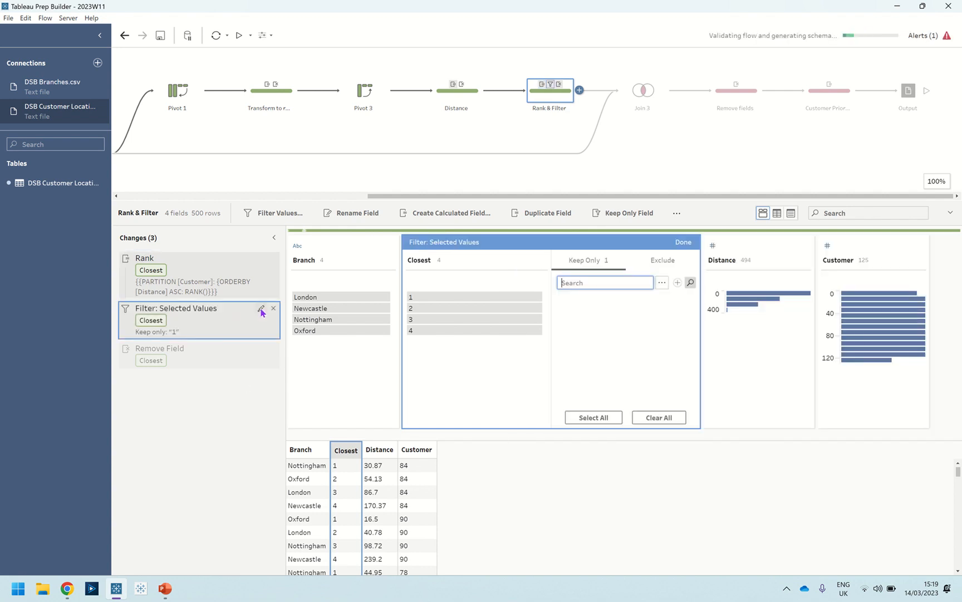
pyautogui.click(687, 243)
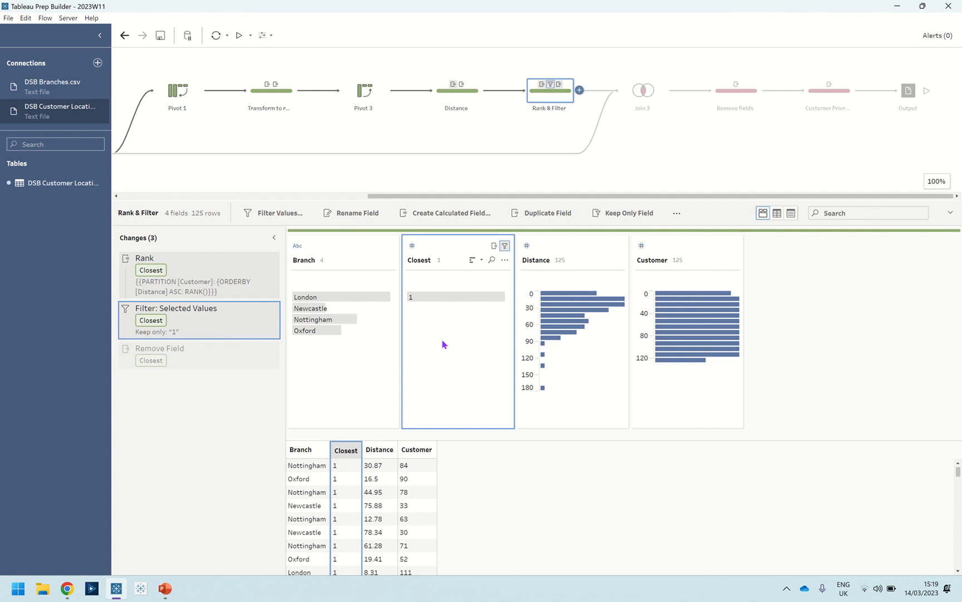
pyautogui.click(173, 359)
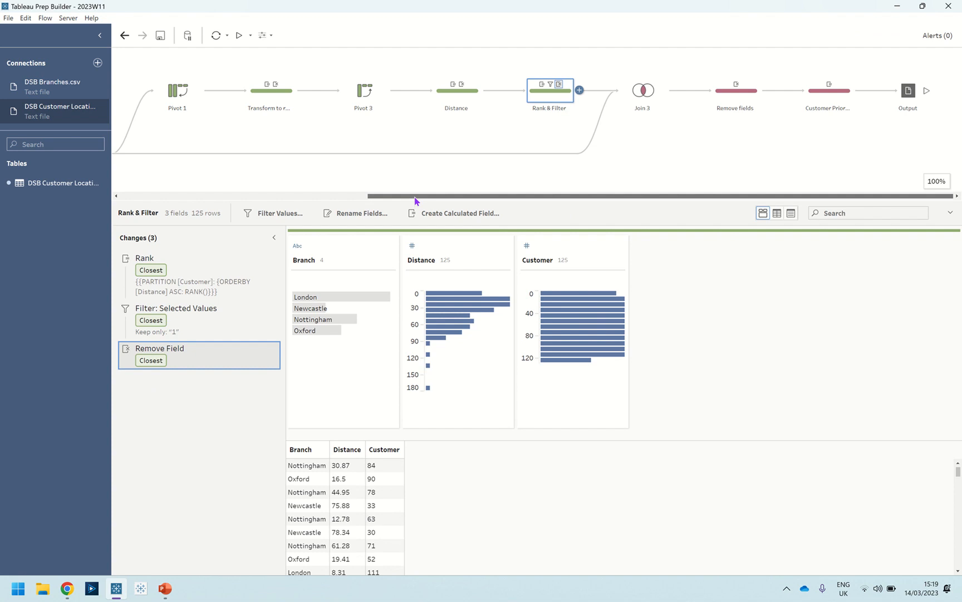
# - Examine the Join 3 clauses on Customer and Branch and the fields dropped in the Remove fields step
pyautogui.moveTo(417, 201); pyautogui.dragTo(528, 192)
pyautogui.click(633, 95)
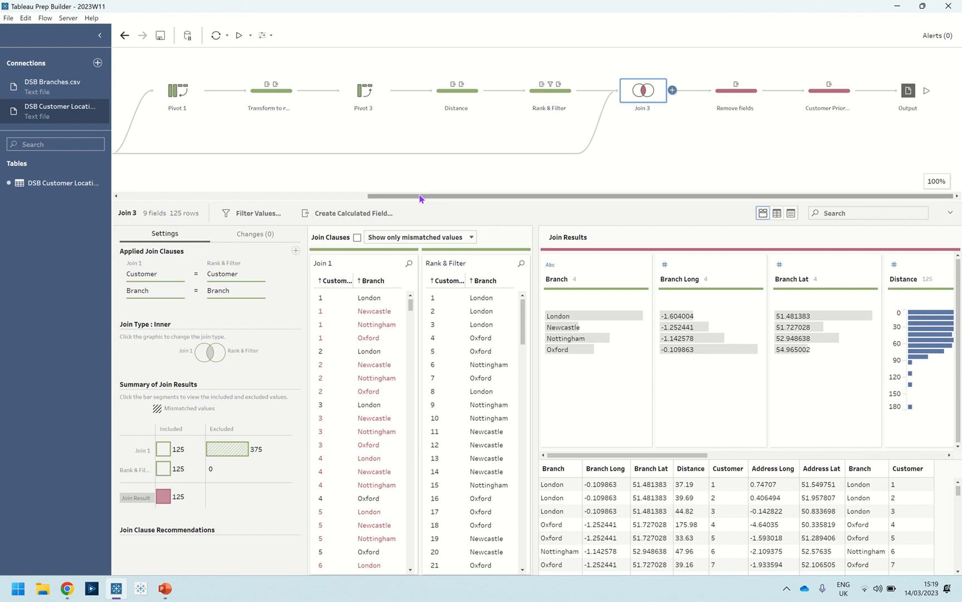
pyautogui.click(734, 98)
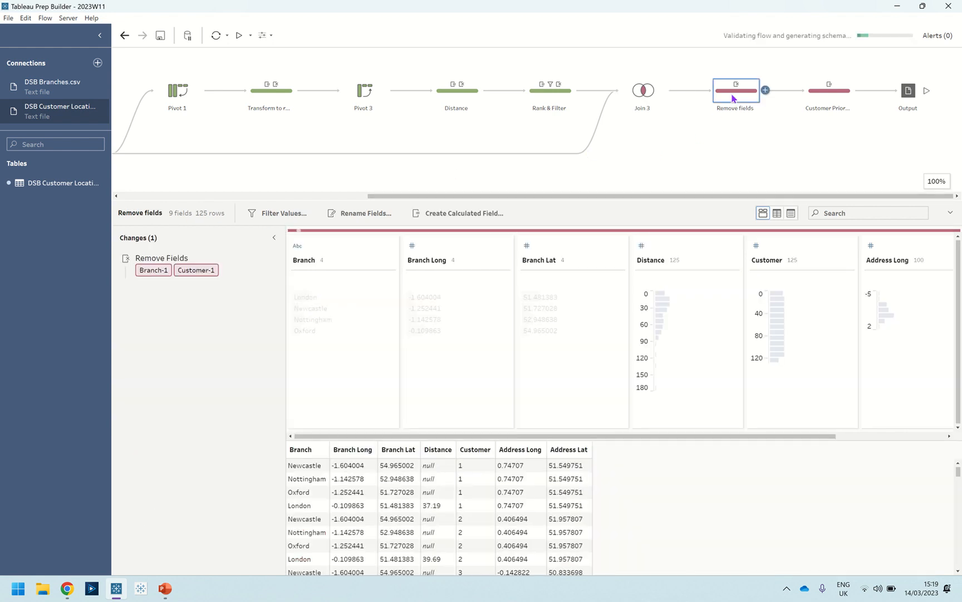
# - Review the Customer Priority rank settings in the Customer Priority Order step and the Output step's file settings
pyautogui.click(827, 101)
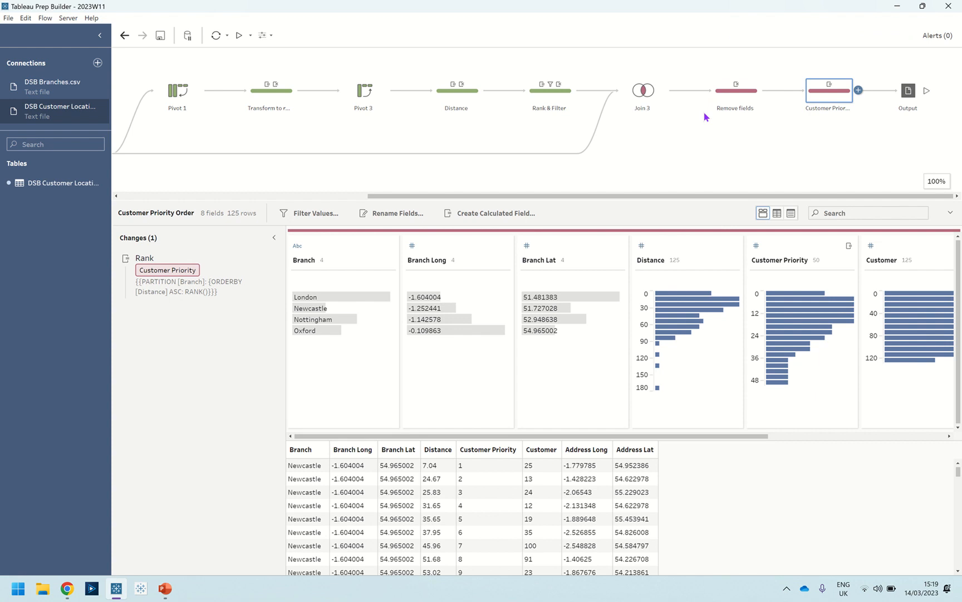
pyautogui.moveTo(260, 261)
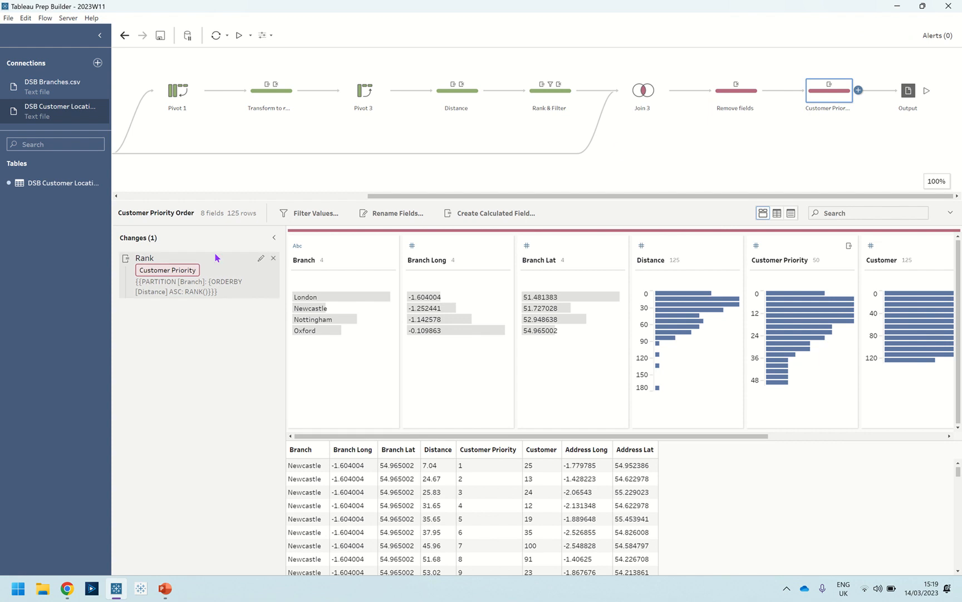
pyautogui.click(260, 261)
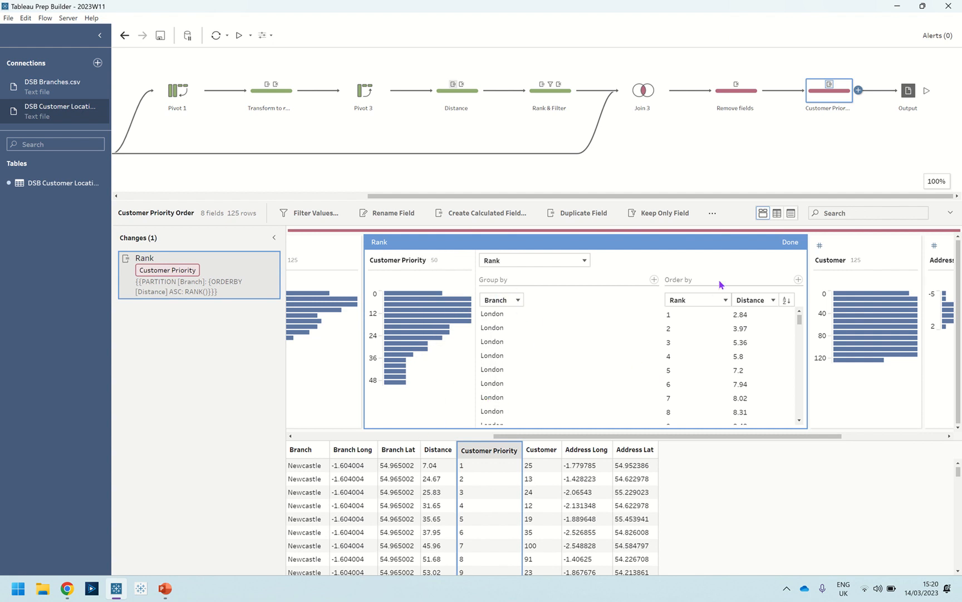
pyautogui.click(789, 243)
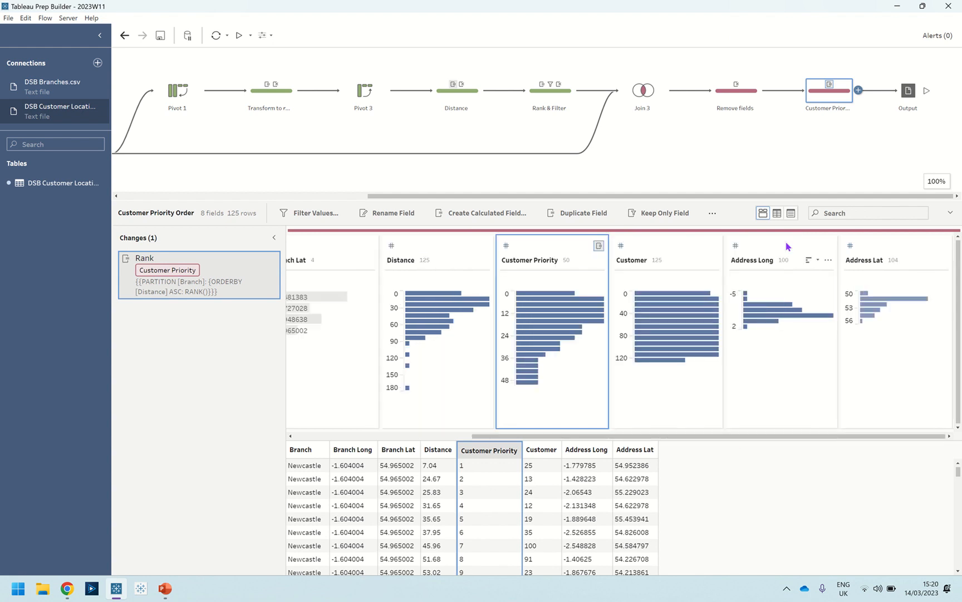
pyautogui.click(906, 89)
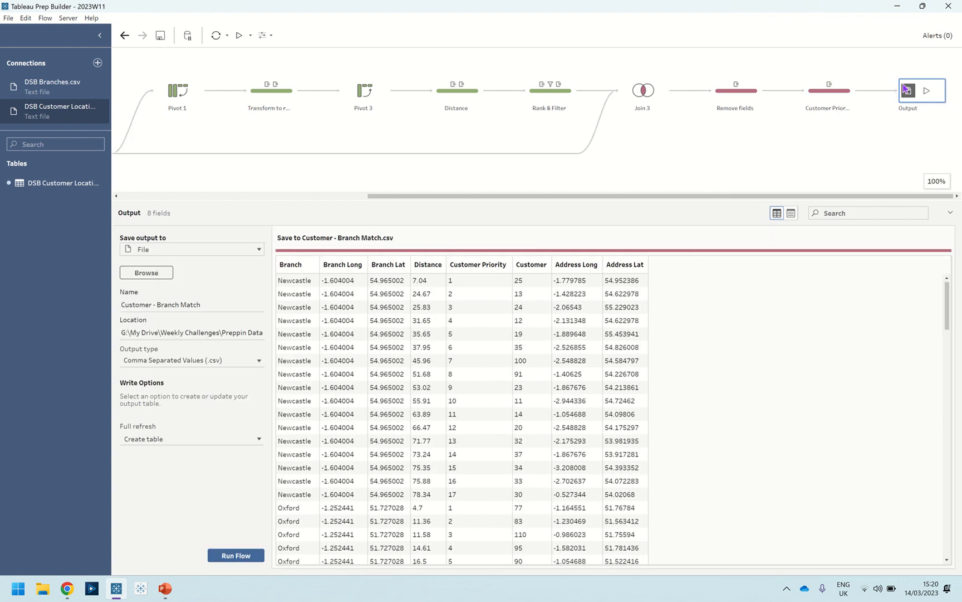